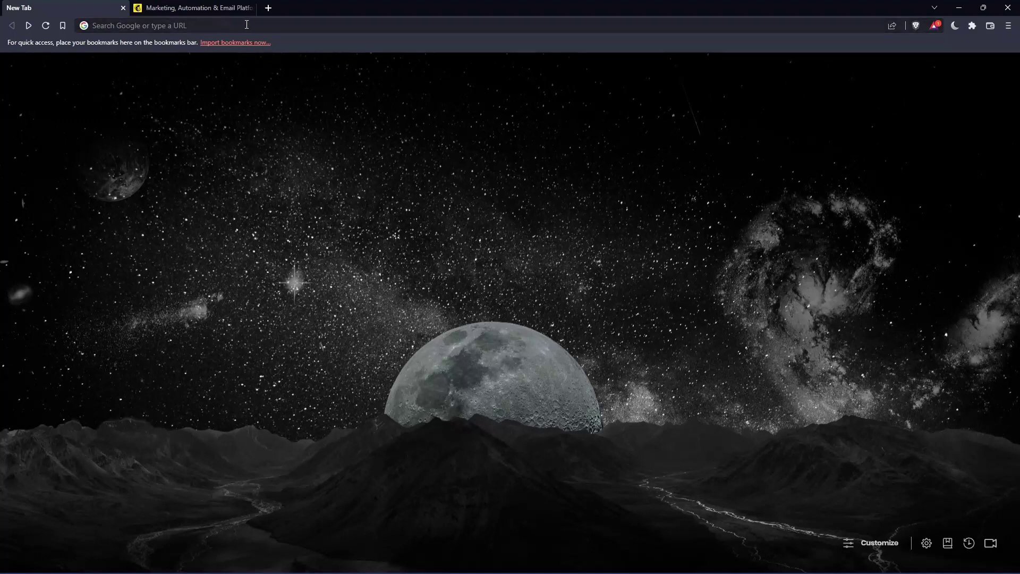
{"action": "left_click", "coordinate": [215, 29]}
{"action": "type", "text": "mailchimp"}
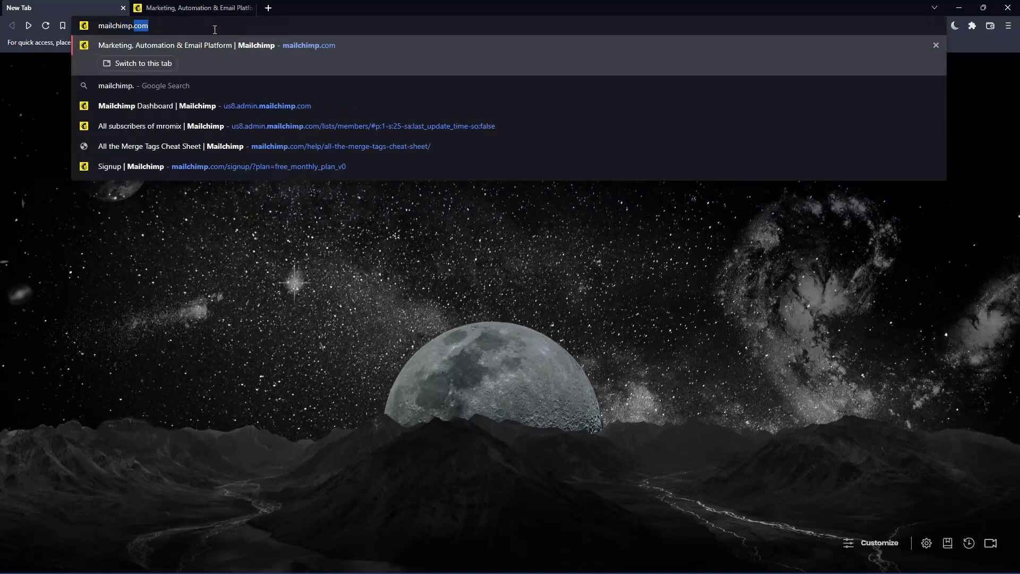
{"action": "type", "text": ".com"}
{"action": "left_click_drag", "start_coordinate": [214, 30], "coordinate": [20, 28]}
{"action": "key", "text": "BackSpace"}
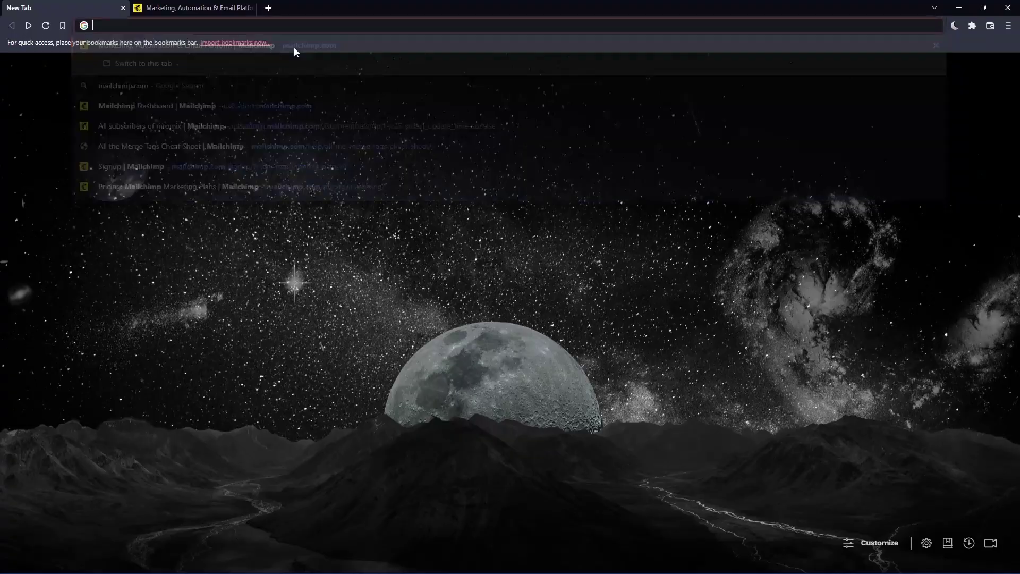
Step: Switch to the already open Mailchimp website, view its login page and return to the home page
{"action": "left_click", "coordinate": [228, 8]}
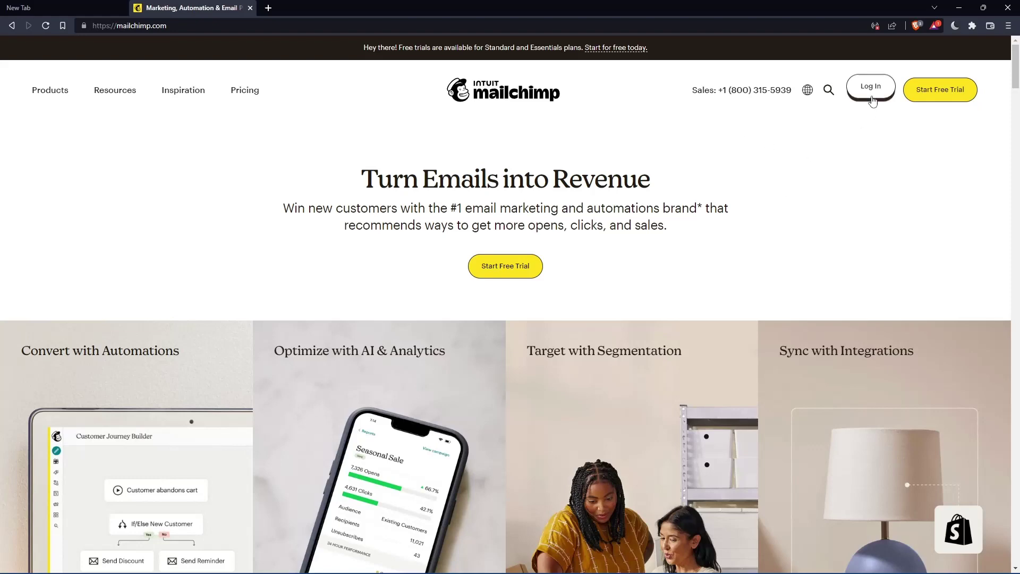
{"action": "left_click", "coordinate": [870, 89]}
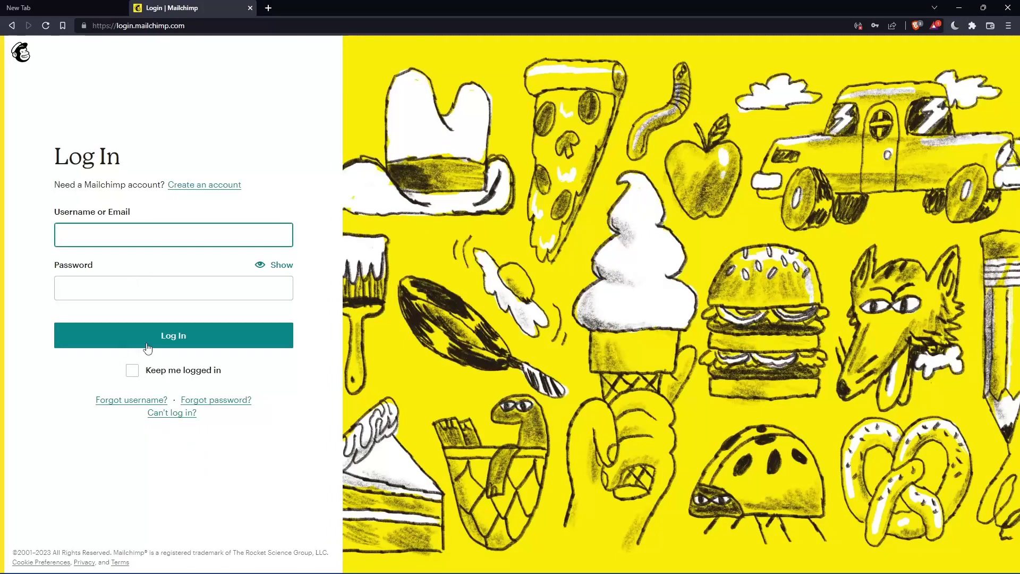
{"action": "key", "text": "alt+Left"}
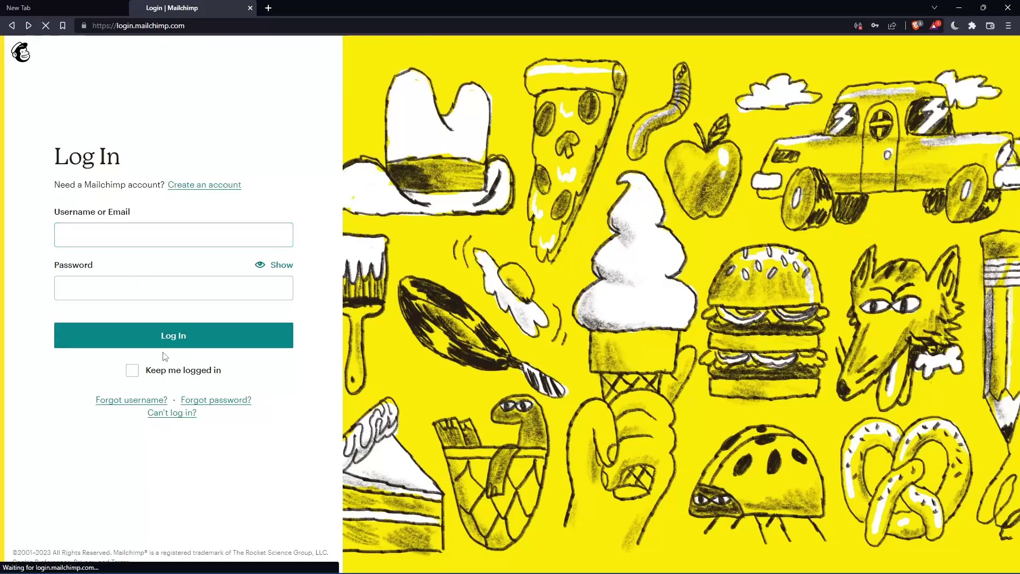
Step: Choose the Free plan among the pricing plans and open its Mailchimp sign-up form
{"action": "scroll", "coordinate": [595, 253], "scroll_direction": "down", "scroll_amount": 10}
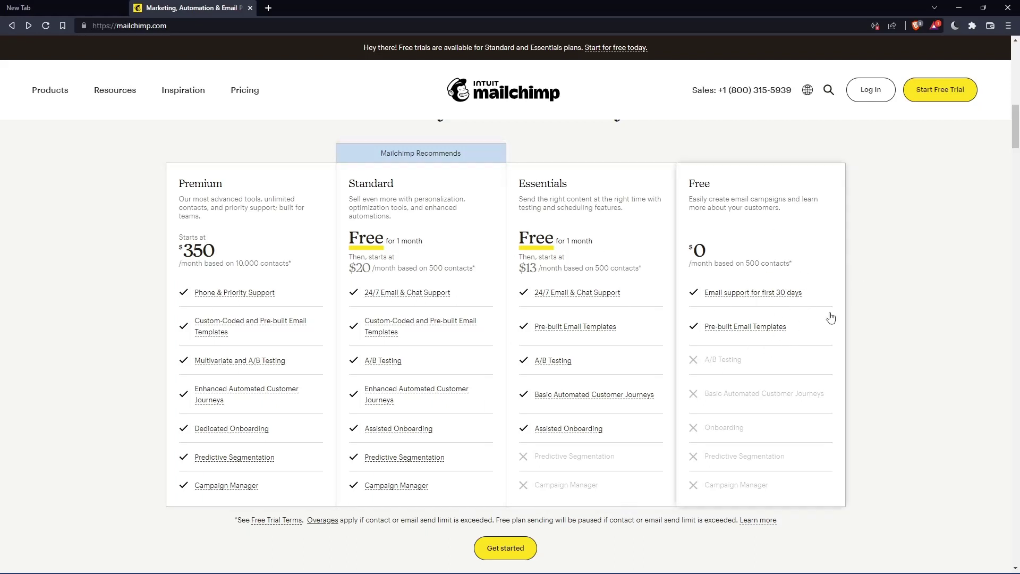
{"action": "left_click", "coordinate": [758, 209]}
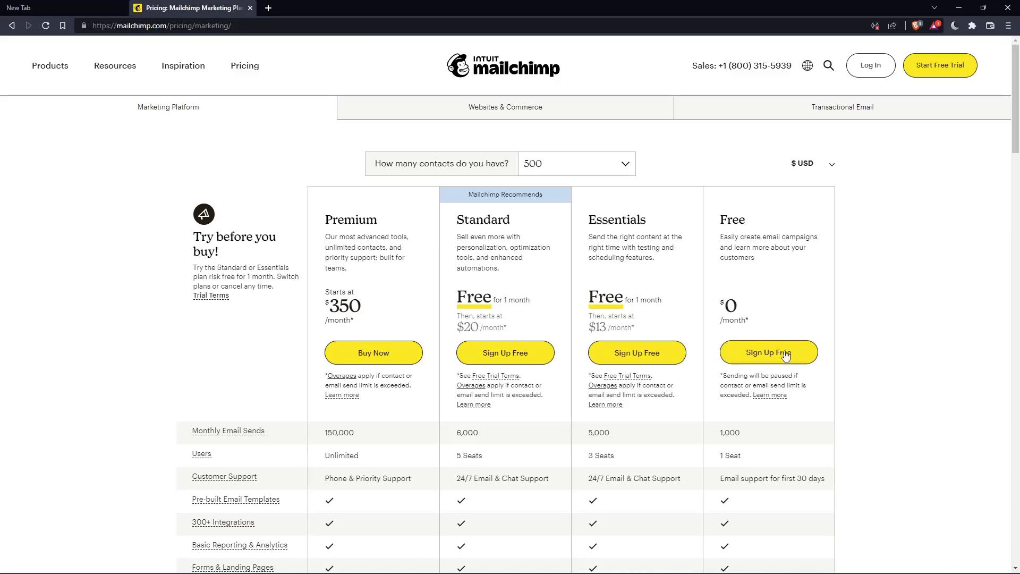
{"action": "left_click", "coordinate": [754, 361]}
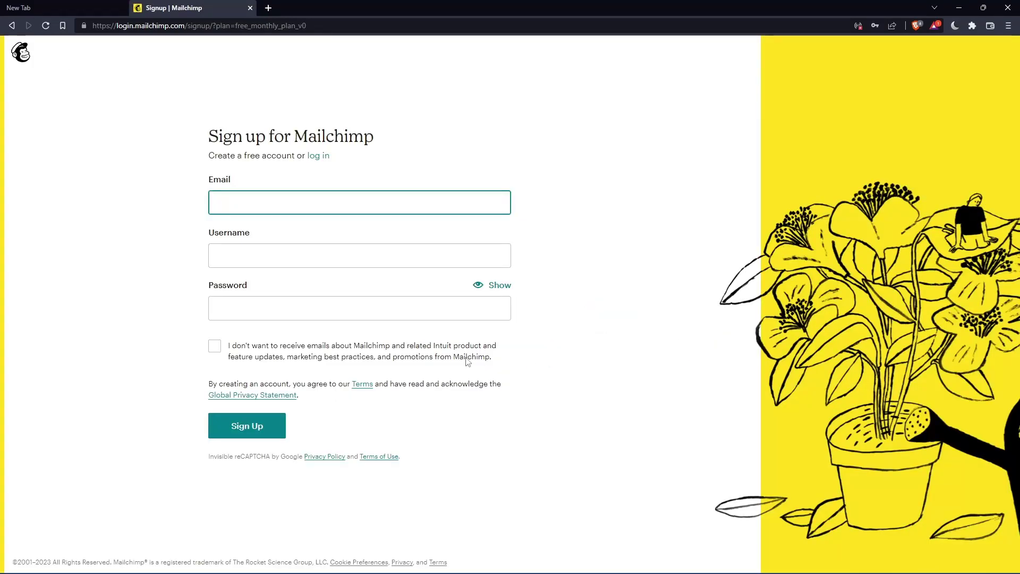
{"action": "left_click", "coordinate": [351, 207]}
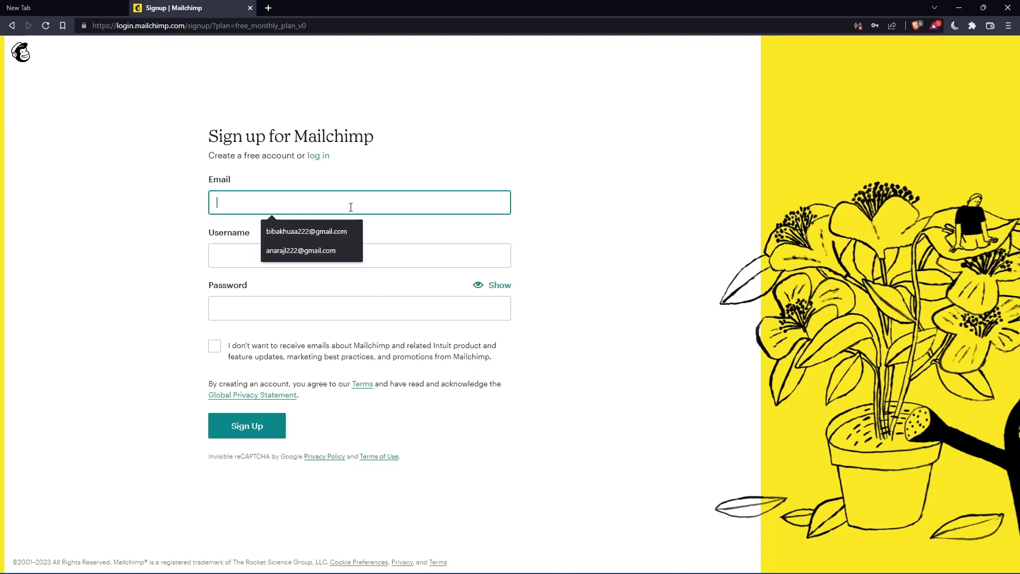
{"action": "left_click", "coordinate": [575, 177]}
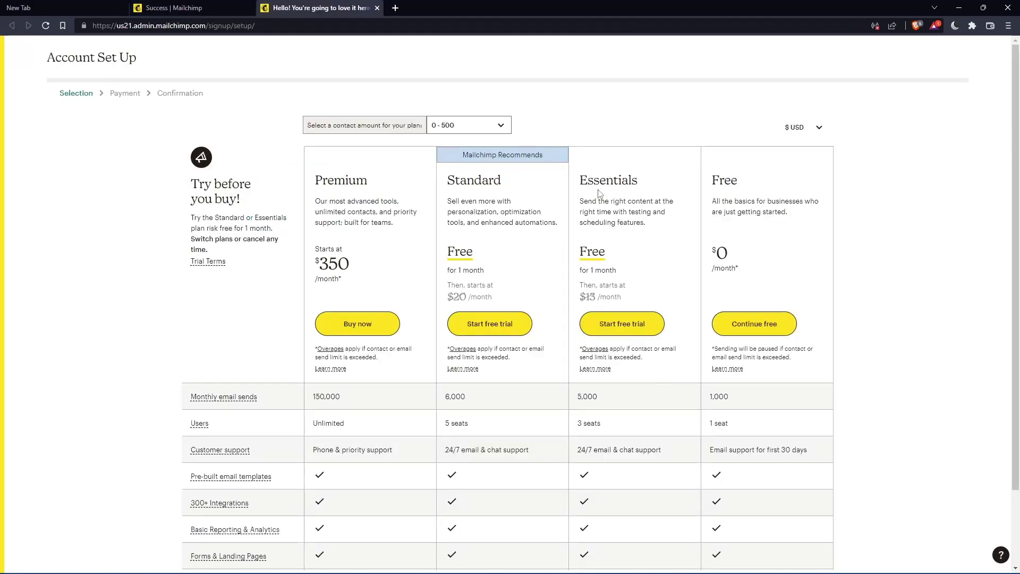
Step: Continue account setup with the Free plan and fill in the first and last name from the saved suggestions
{"action": "left_click", "coordinate": [768, 328]}
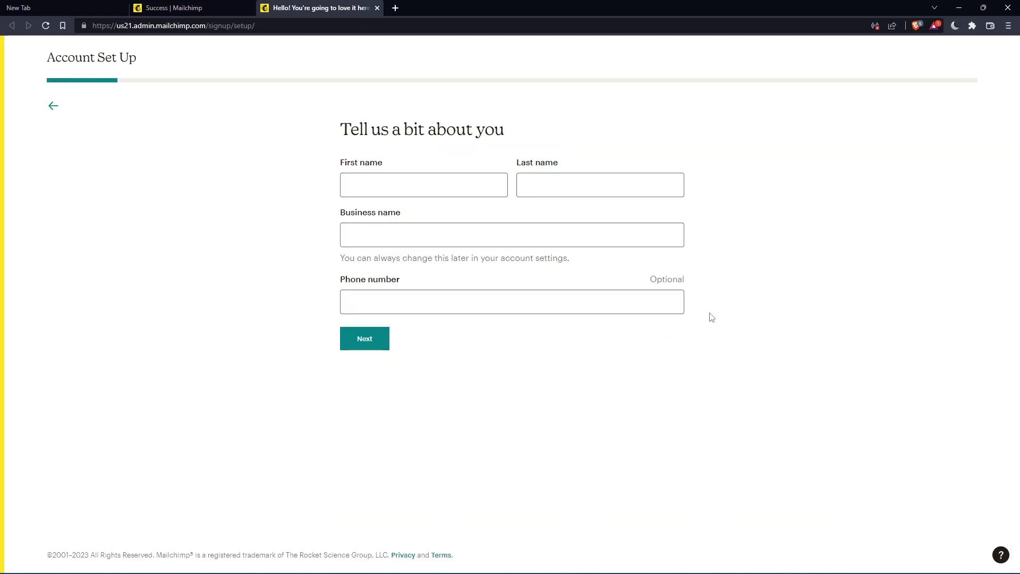
{"action": "left_click", "coordinate": [430, 177]}
{"action": "left_click", "coordinate": [539, 189]}
{"action": "key", "text": "shift+Tab"}
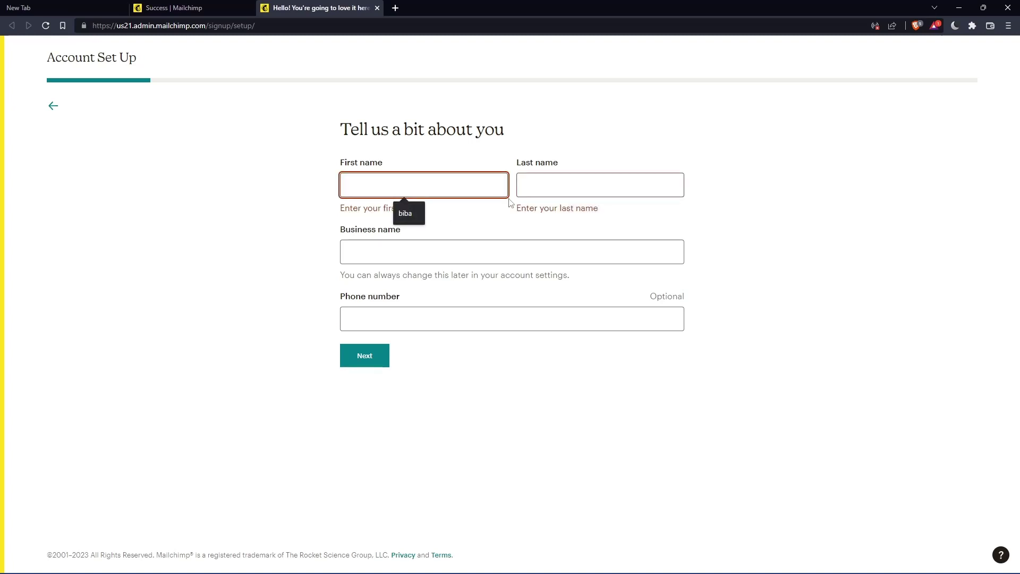
{"action": "left_click", "coordinate": [406, 213]}
{"action": "left_click", "coordinate": [585, 186]}
{"action": "left_click", "coordinate": [588, 213]}
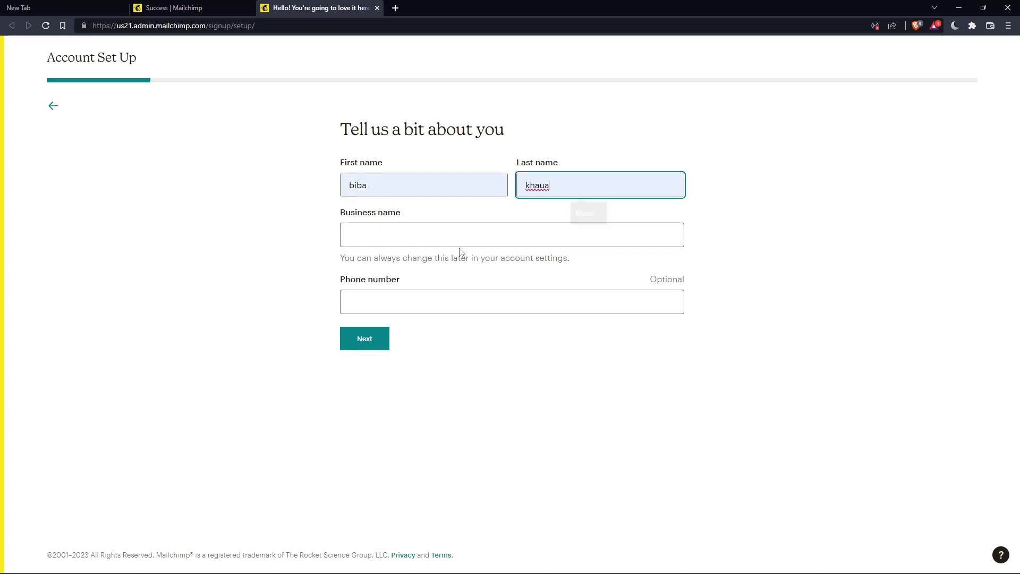
Step: Fill in the business name from the saved suggestion, edit its ending and submit the personal details
{"action": "left_click", "coordinate": [414, 237]}
{"action": "left_click", "coordinate": [420, 262]}
{"action": "key", "text": "BackSpace"}
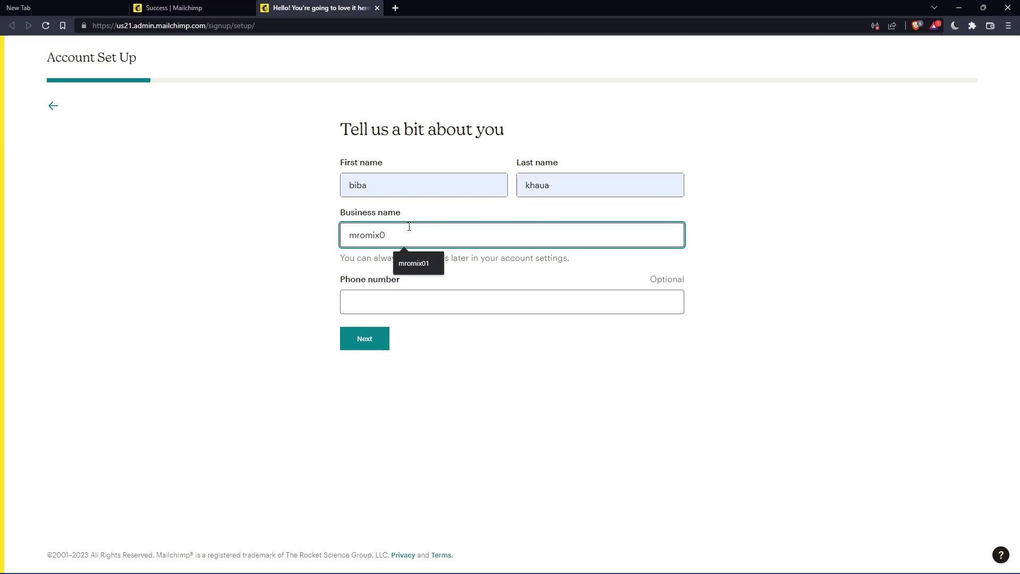
{"action": "key", "text": "BackSpace"}
{"action": "key", "text": "BackSpace"}
{"action": "type", "text": "0"}
{"action": "left_click", "coordinate": [375, 339]}
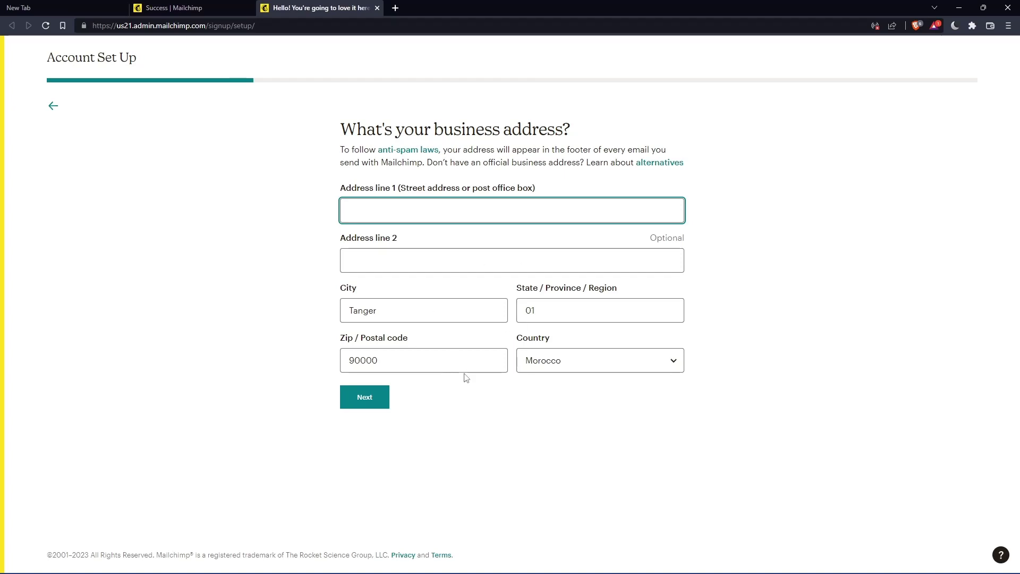
Step: Fill in the business address from the saved address suggestion and submit it
{"action": "type", "text": "--"}
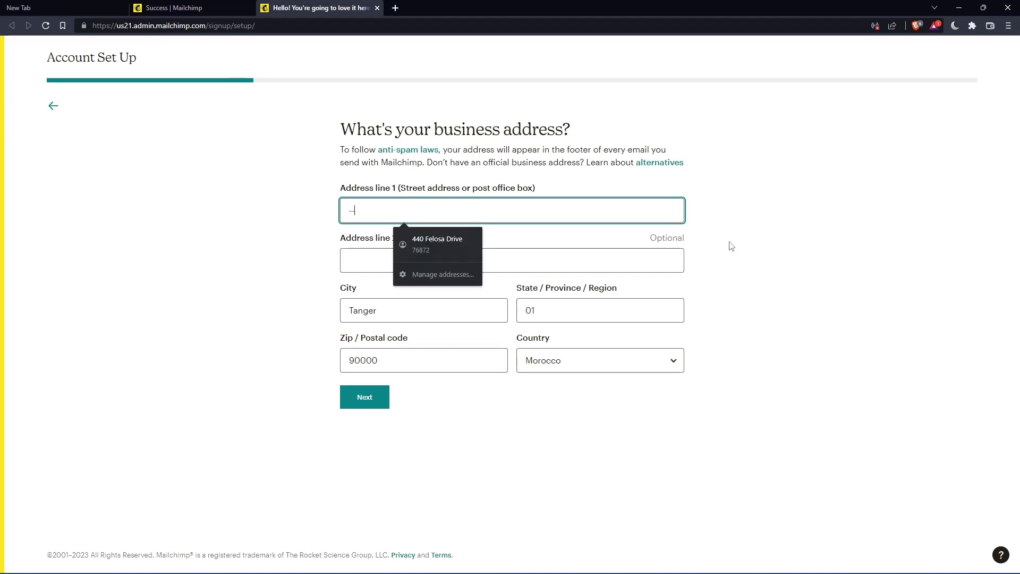
{"action": "left_click", "coordinate": [437, 241]}
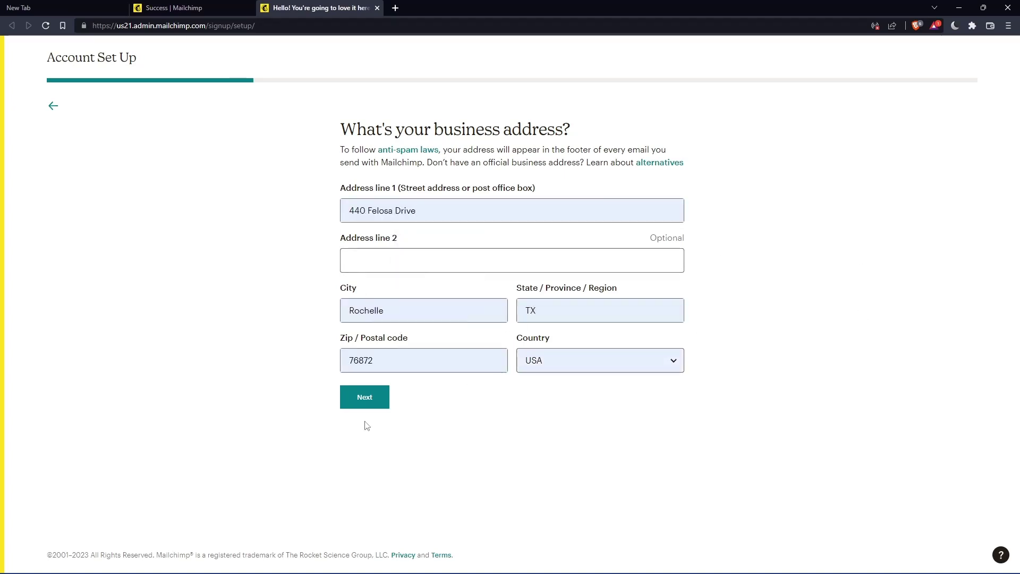
{"action": "left_click", "coordinate": [356, 397]}
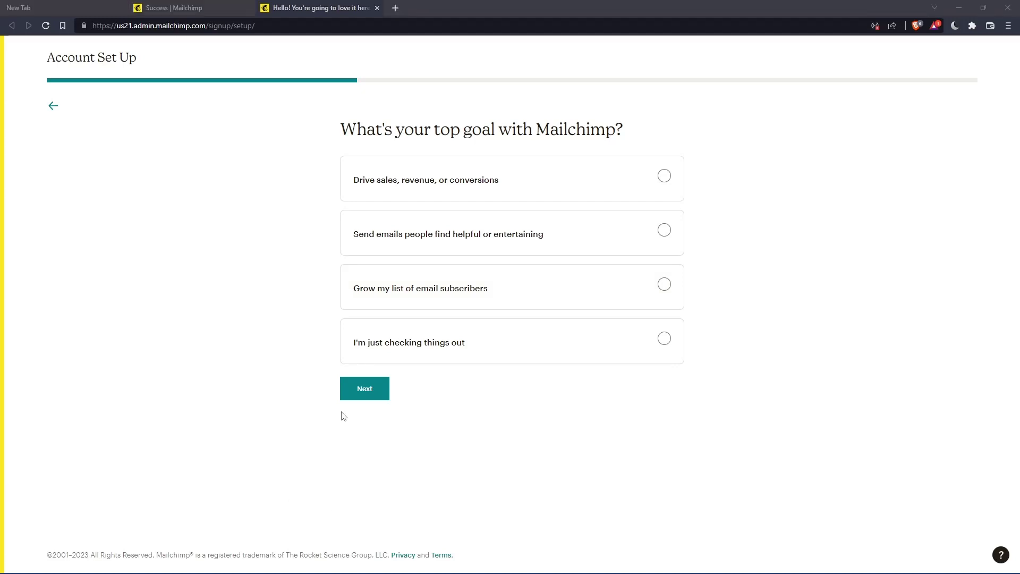
Step: Answer the top goal question with "I'm just checking things out" and submit it
{"action": "left_click", "coordinate": [353, 397]}
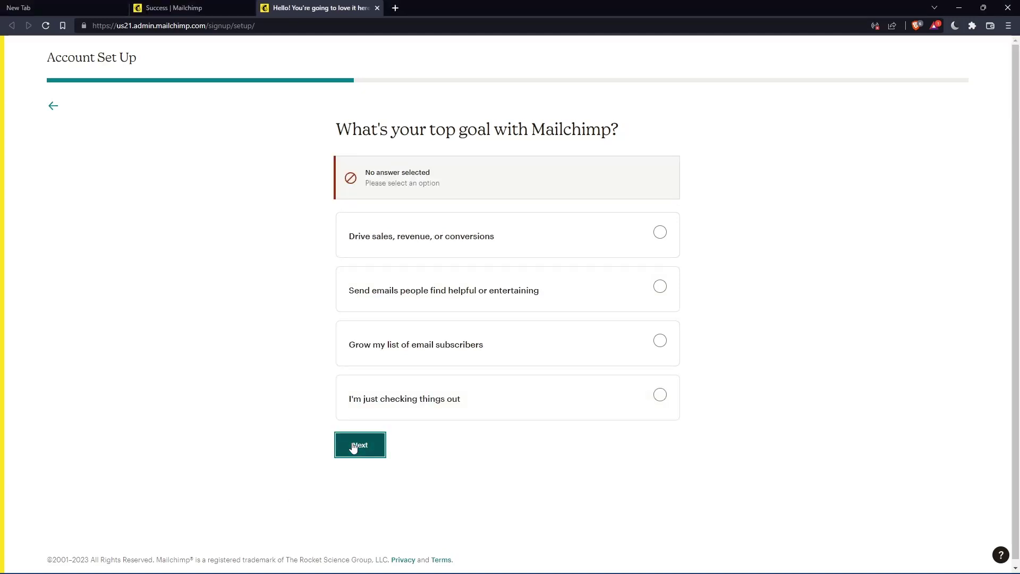
{"action": "left_click", "coordinate": [554, 418]}
{"action": "left_click", "coordinate": [368, 394]}
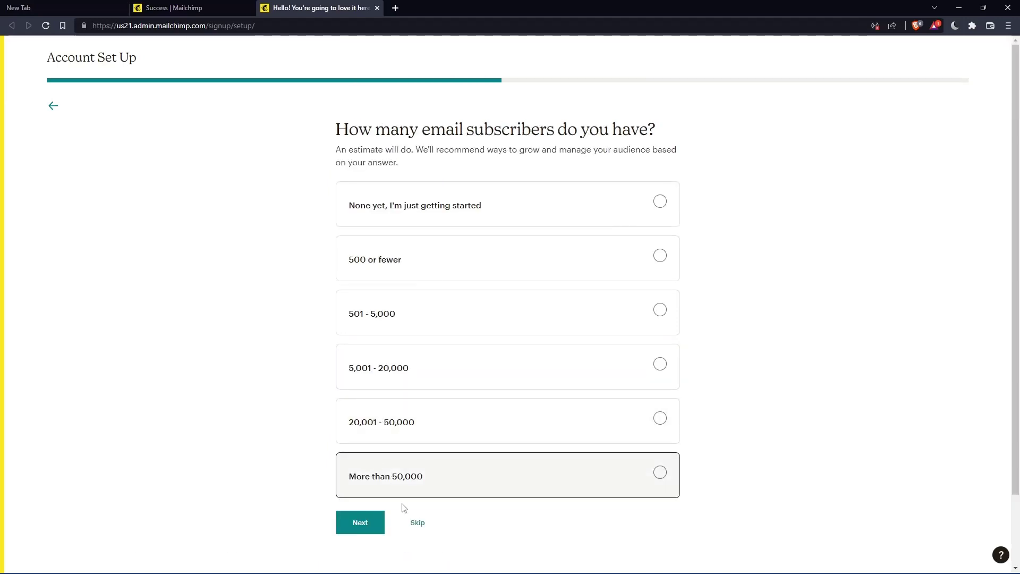
Step: Skip the remaining business questions, including subscribers and selling, and finish the account setup without choosing any Mailchimp newsletters
{"action": "left_click", "coordinate": [418, 523]}
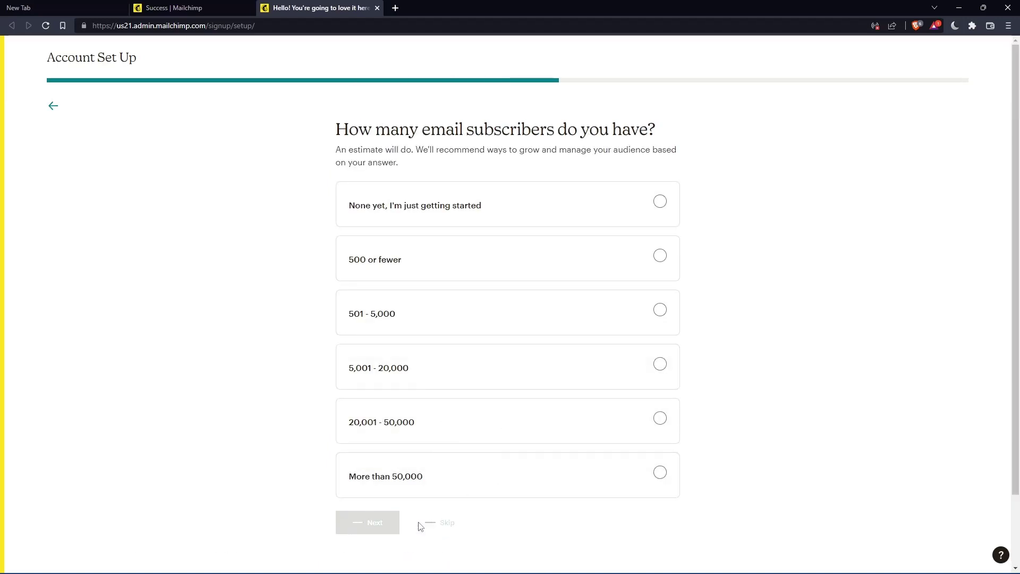
{"action": "left_click", "coordinate": [420, 399]}
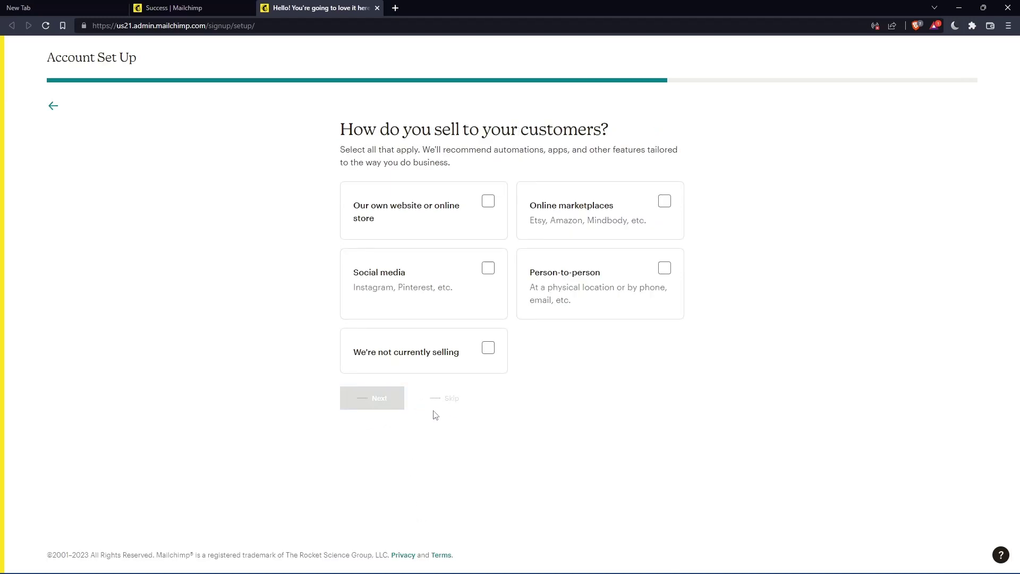
{"action": "left_click", "coordinate": [422, 297]}
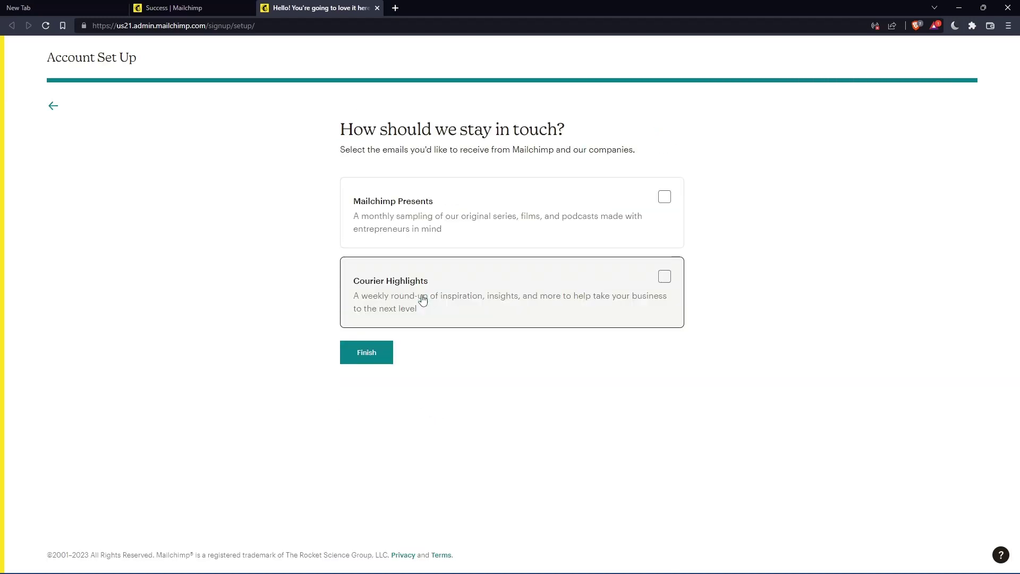
{"action": "left_click", "coordinate": [370, 355]}
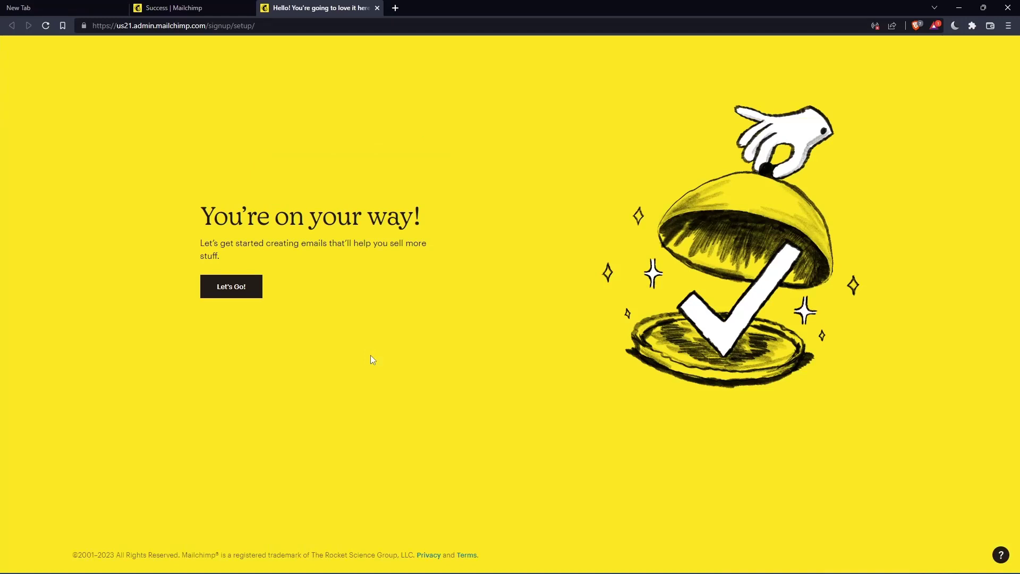
{"action": "left_click", "coordinate": [237, 286]}
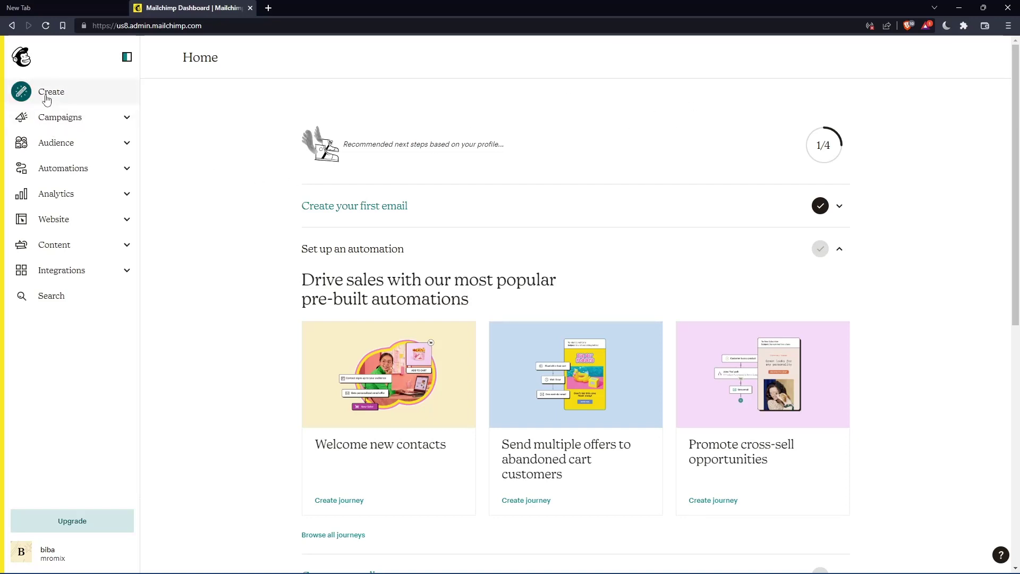
Step: Create a new campaign of the regular email type and start designing the email
{"action": "left_click", "coordinate": [62, 117]}
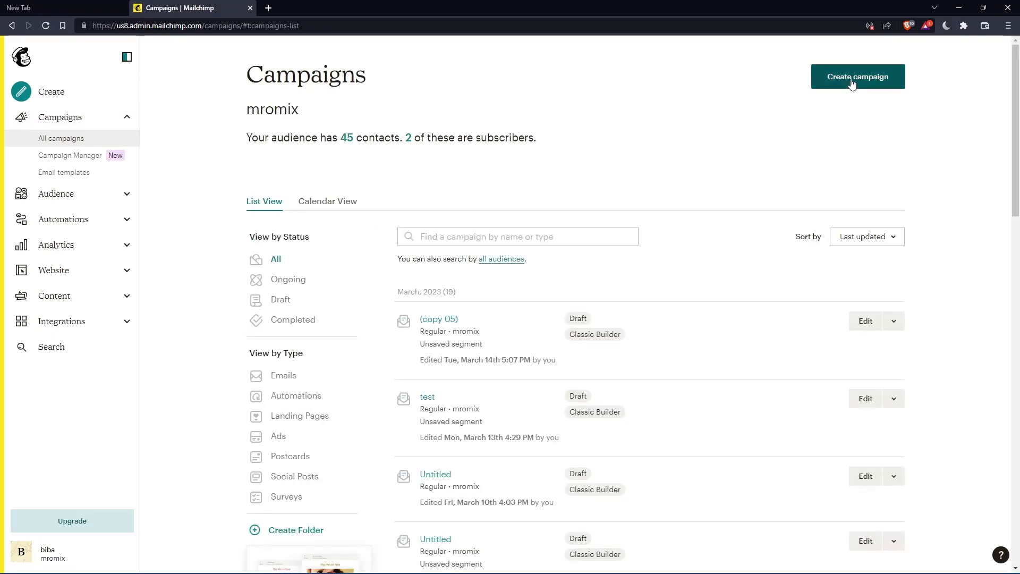
{"action": "left_click", "coordinate": [856, 78]}
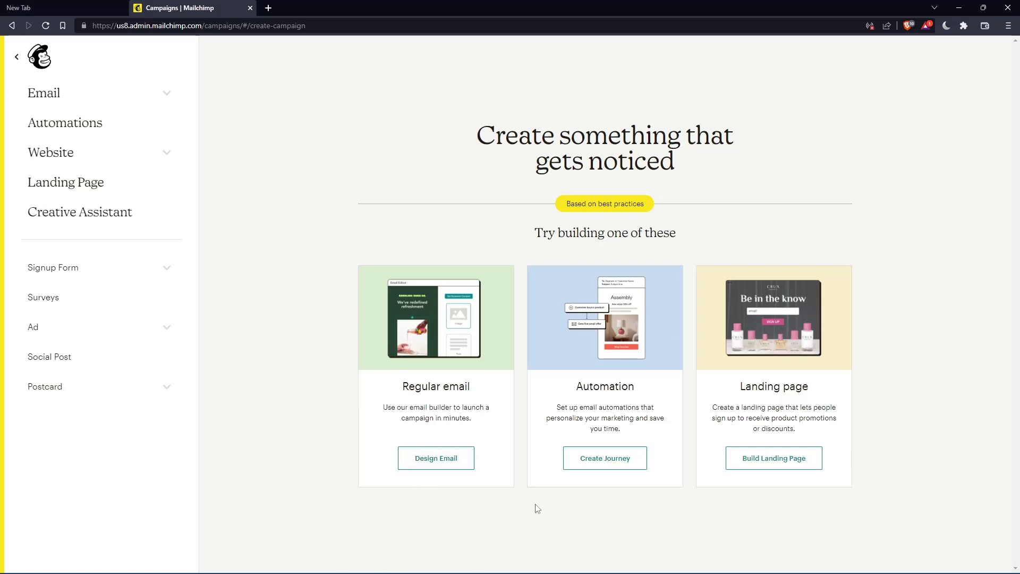
{"action": "left_click", "coordinate": [440, 462]}
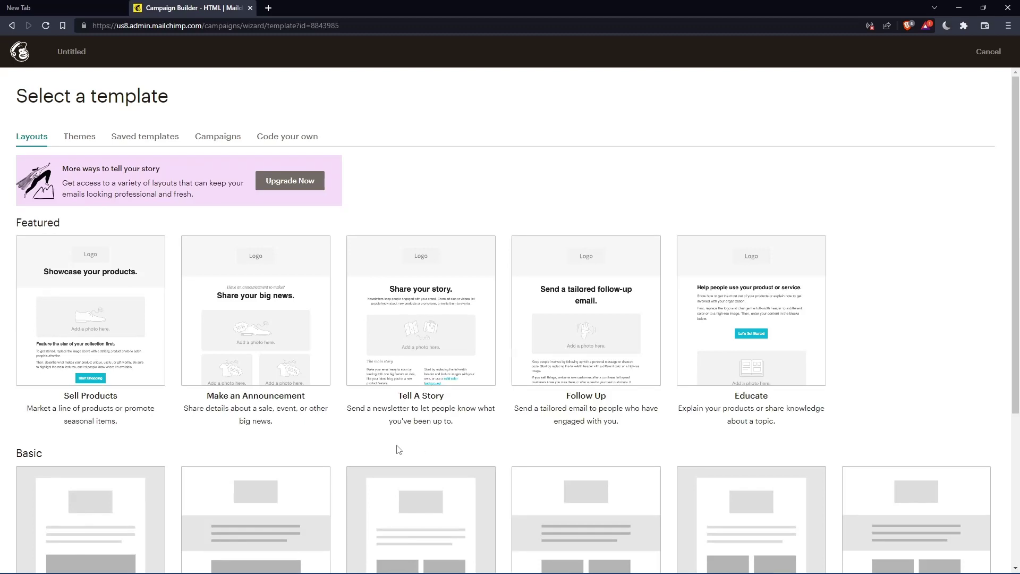
Step: Look through the layouts, saved templates, past campaigns and code-your-own options, and return to the template themes
{"action": "scroll", "coordinate": [175, 332], "scroll_direction": "down", "scroll_amount": 3}
{"action": "scroll", "coordinate": [189, 349], "scroll_direction": "up", "scroll_amount": 3}
{"action": "left_click", "coordinate": [85, 137]}
{"action": "left_click", "coordinate": [132, 138]}
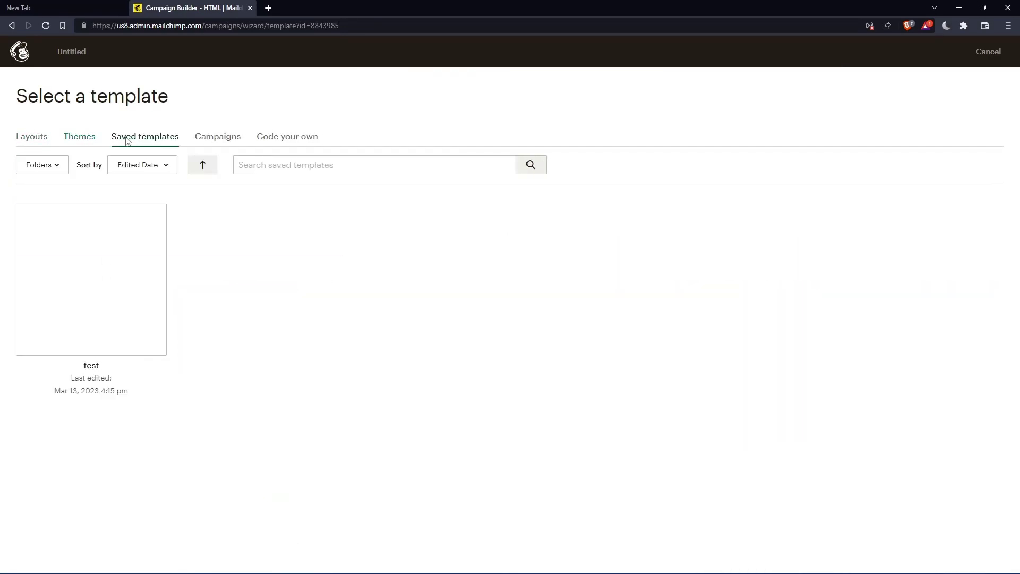
{"action": "left_click", "coordinate": [205, 137]}
{"action": "left_click", "coordinate": [260, 138]}
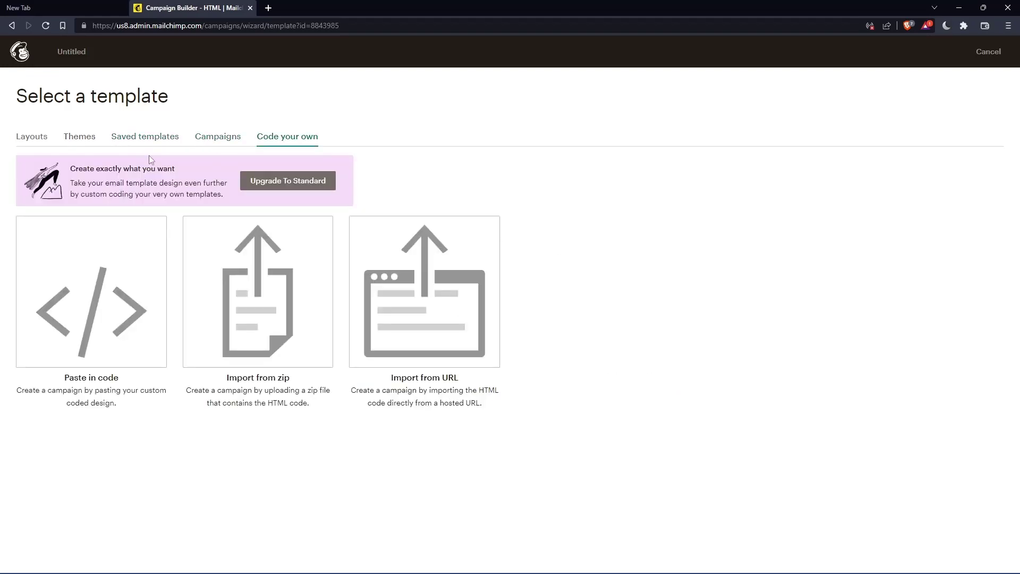
{"action": "left_click", "coordinate": [88, 146]}
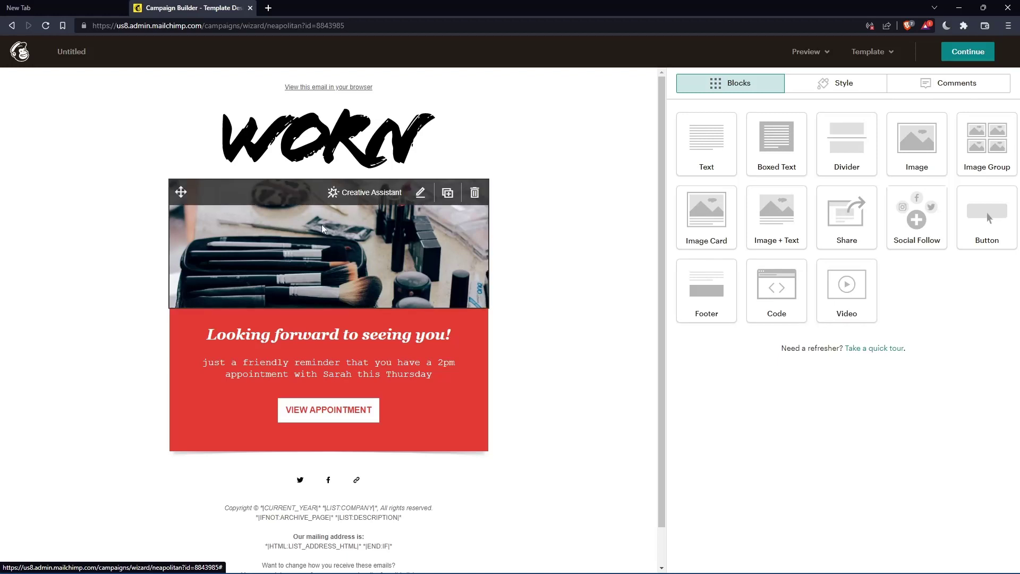
Step: Add a Text block above the WORN logo and an Image + Text block above the makeup brushes photo
{"action": "left_click_drag", "start_coordinate": [706, 143], "coordinate": [342, 114]}
{"action": "left_click_drag", "start_coordinate": [777, 217], "coordinate": [597, 157]}
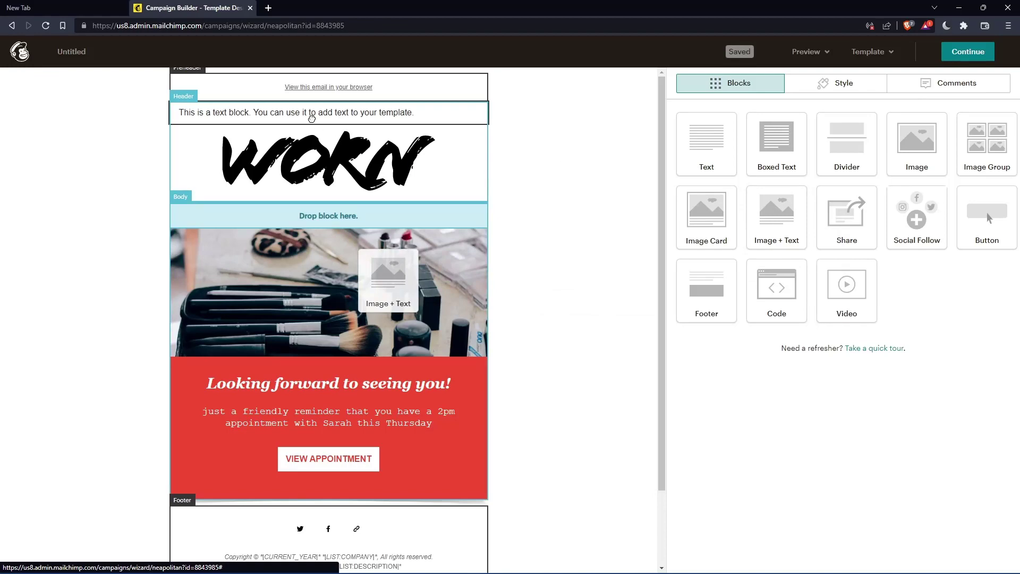
{"action": "left_click_drag", "start_coordinate": [312, 118], "coordinate": [343, 208]}
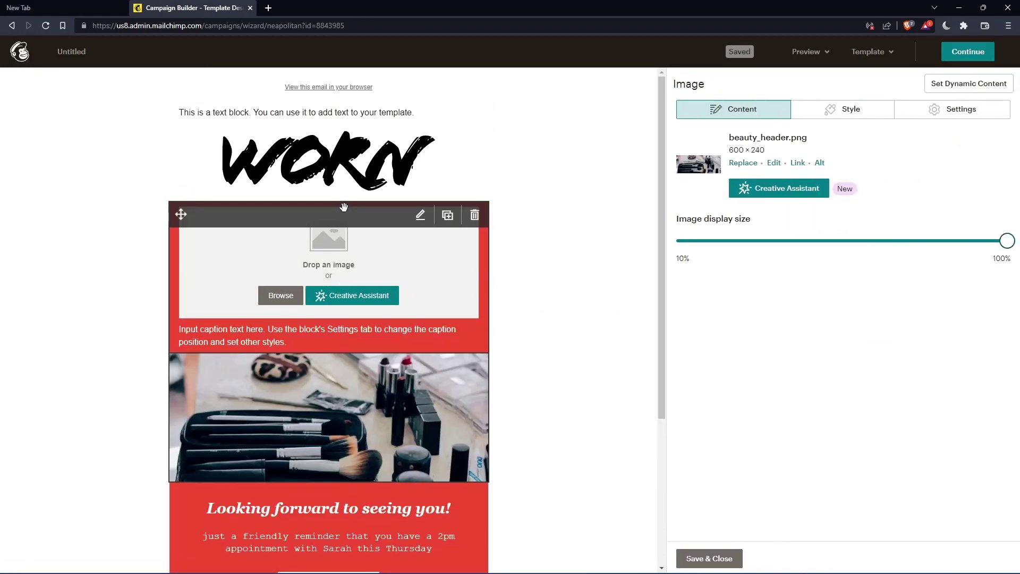
Step: Try to continue past the email design with the placeholder text still in it, and return to editing
{"action": "left_click", "coordinate": [967, 52]}
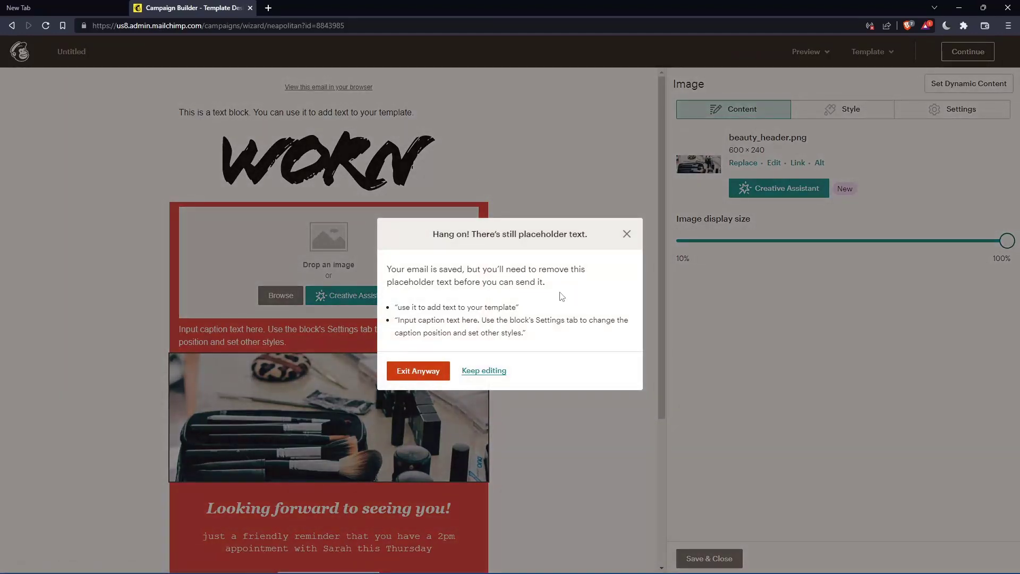
{"action": "left_click", "coordinate": [627, 234]}
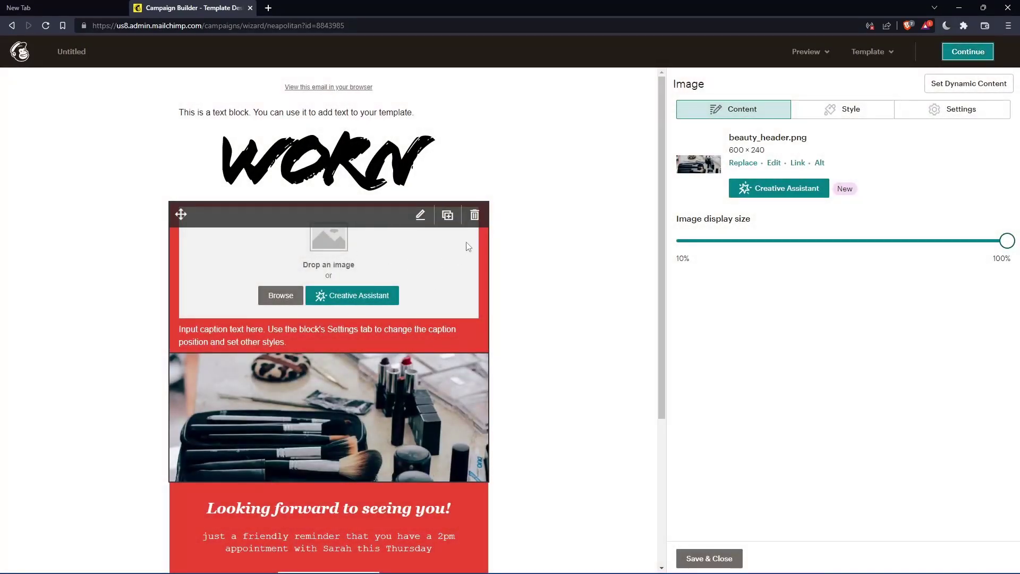
Step: Delete the Image + Text block above the makeup brushes photo and exit the email design despite the remaining placeholder text
{"action": "left_click", "coordinate": [474, 214]}
{"action": "left_click", "coordinate": [381, 347]}
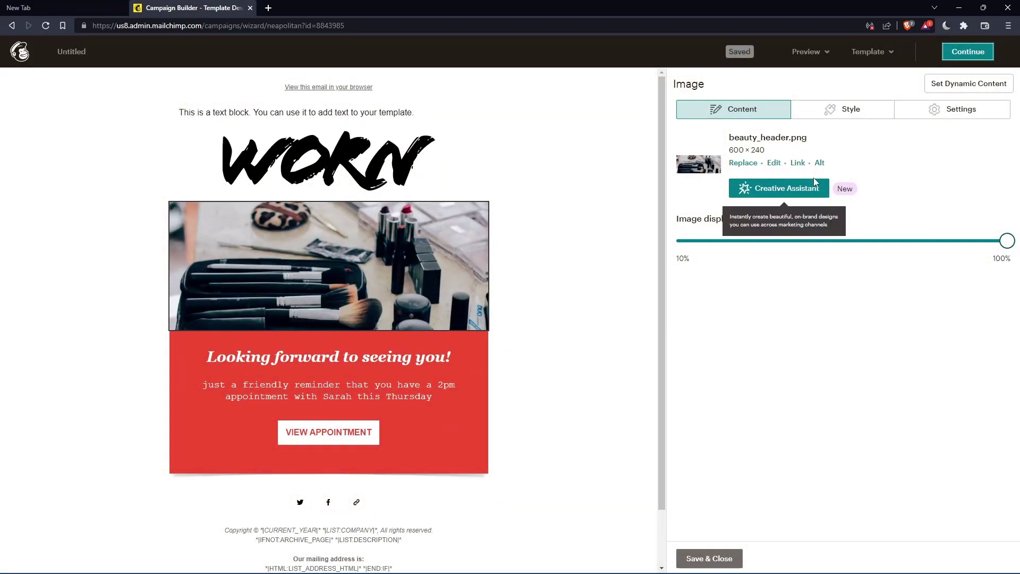
{"action": "left_click", "coordinate": [964, 54]}
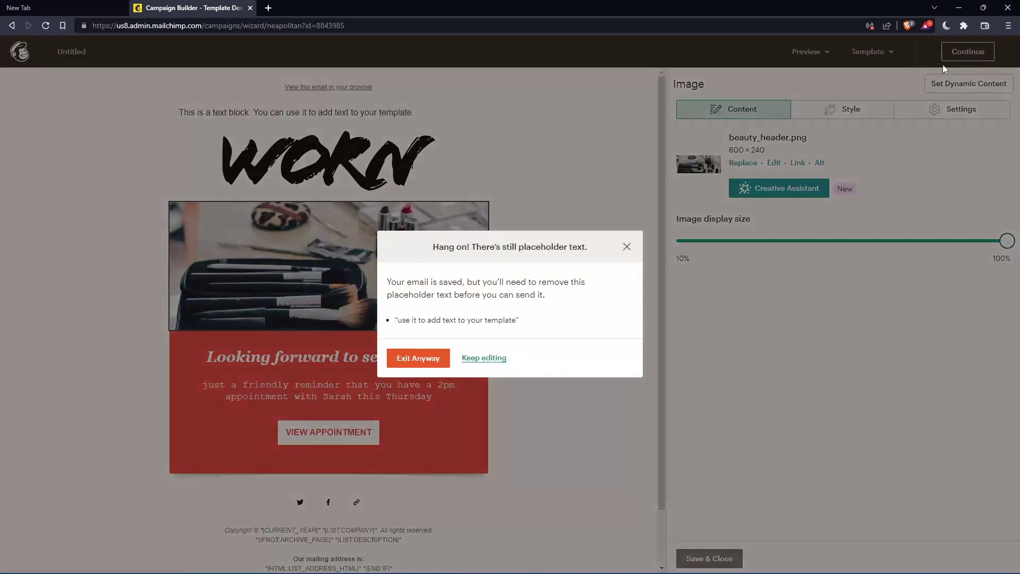
{"action": "left_click", "coordinate": [408, 360]}
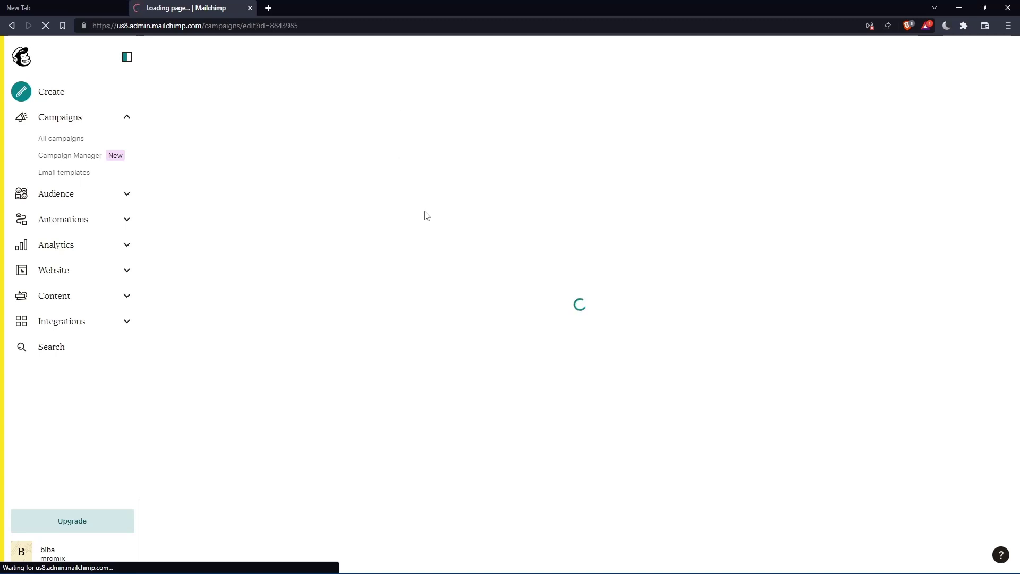
Step: Review the campaign's recipients, sender, subject, content and sharing sections, and leave it as an unfinished draft
{"action": "scroll", "coordinate": [489, 235], "scroll_direction": "down", "scroll_amount": 2}
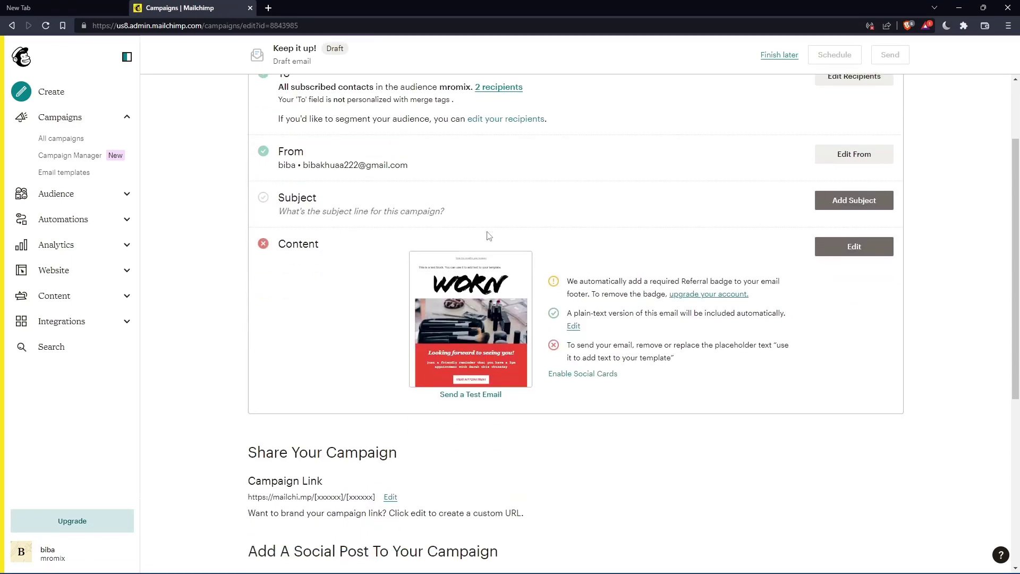
{"action": "scroll", "coordinate": [489, 236], "scroll_direction": "up", "scroll_amount": 2}
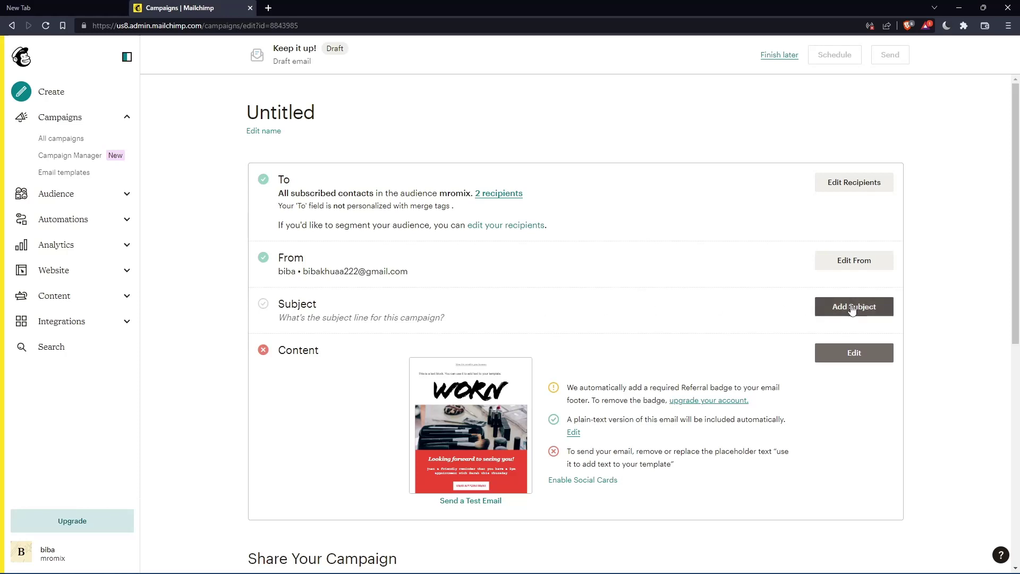
{"action": "scroll", "coordinate": [509, 318], "scroll_direction": "down", "scroll_amount": 4}
{"action": "scroll", "coordinate": [469, 276], "scroll_direction": "up", "scroll_amount": 4}
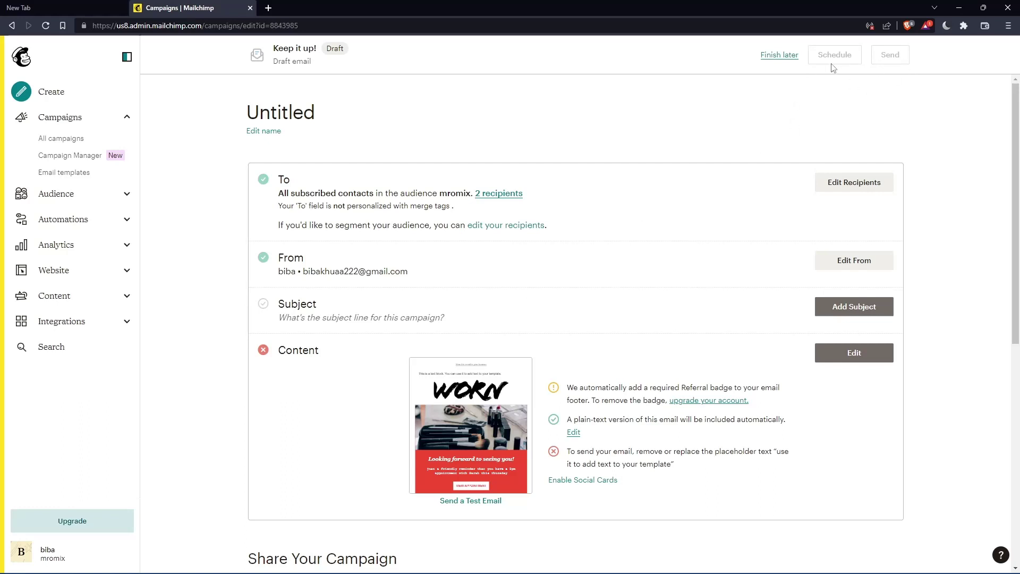
{"action": "left_click", "coordinate": [781, 56]}
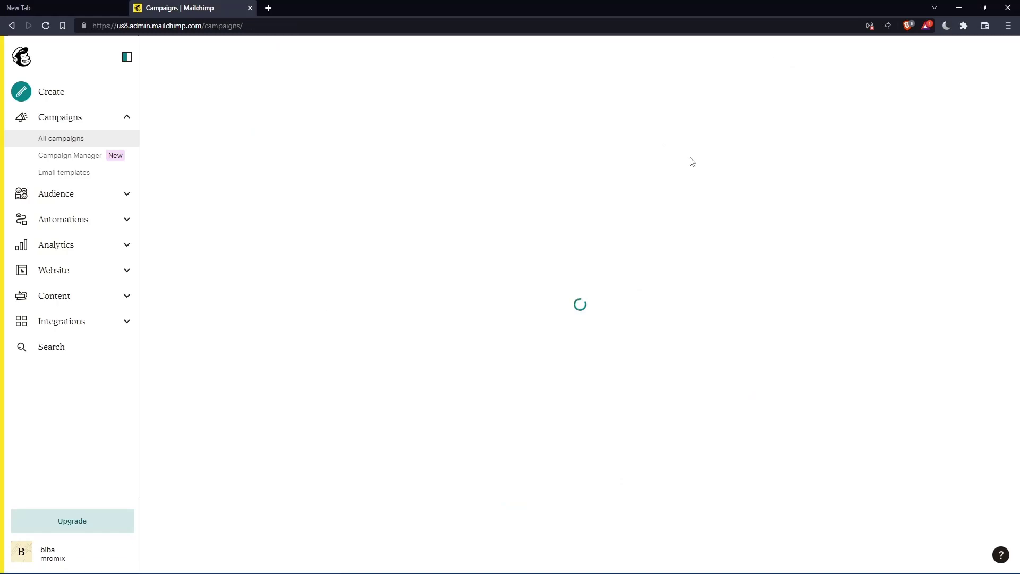